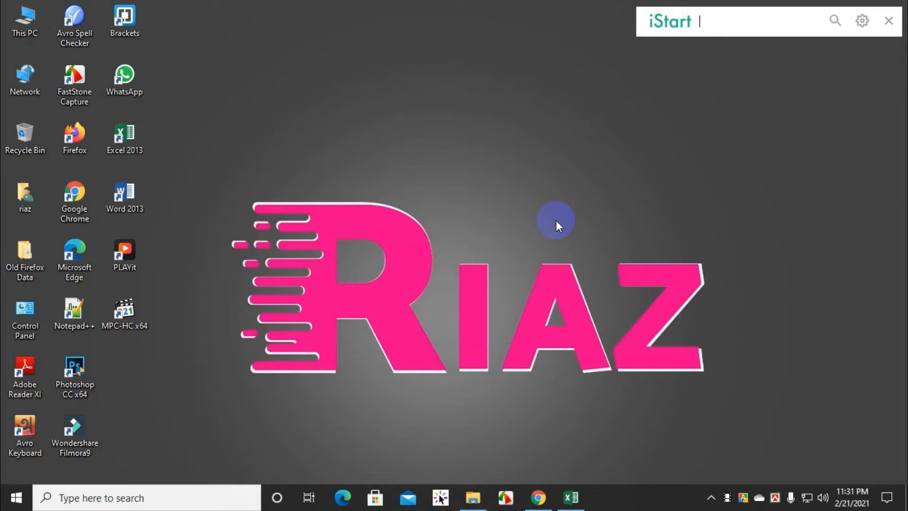
Switch to the Book1.xlsx workbook in Excel and enter the label "Formula" in cell A6
left_click(570, 501)
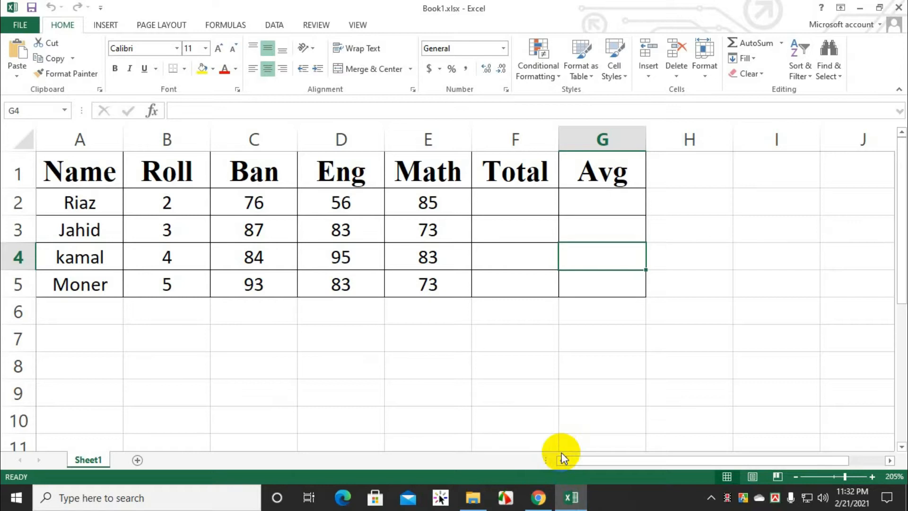
left_click(81, 315)
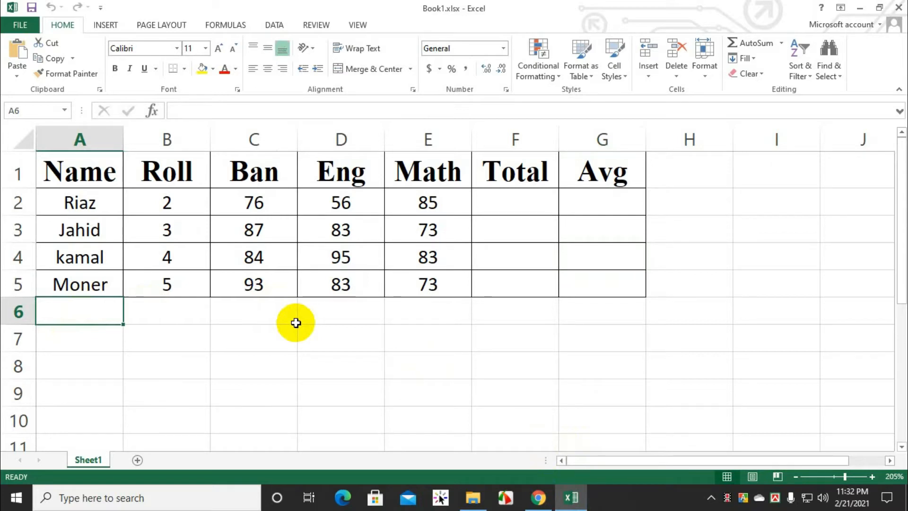
type("Fou")
key("BackSpace")
type("r")
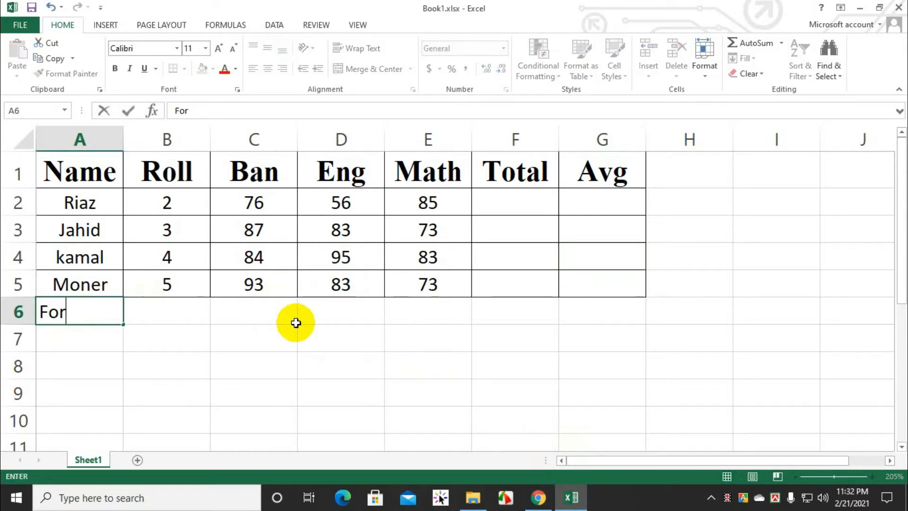
type("mula")
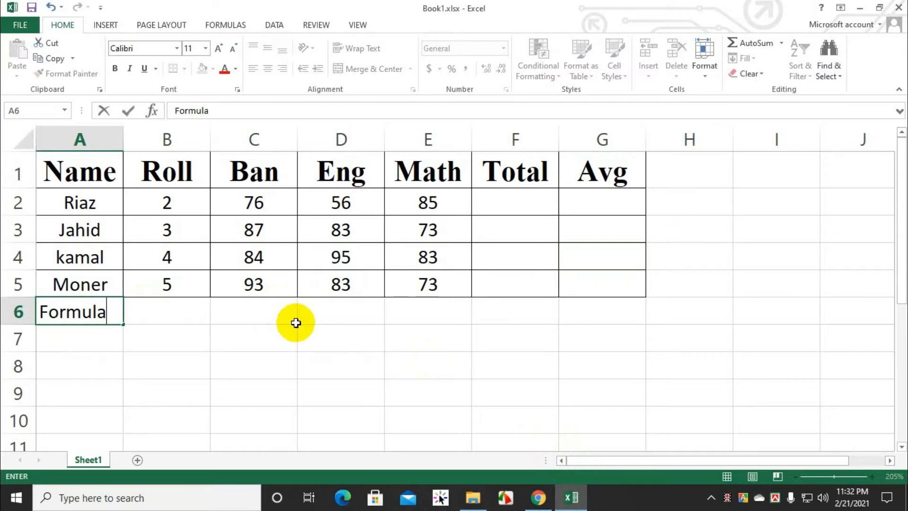
left_click(68, 430)
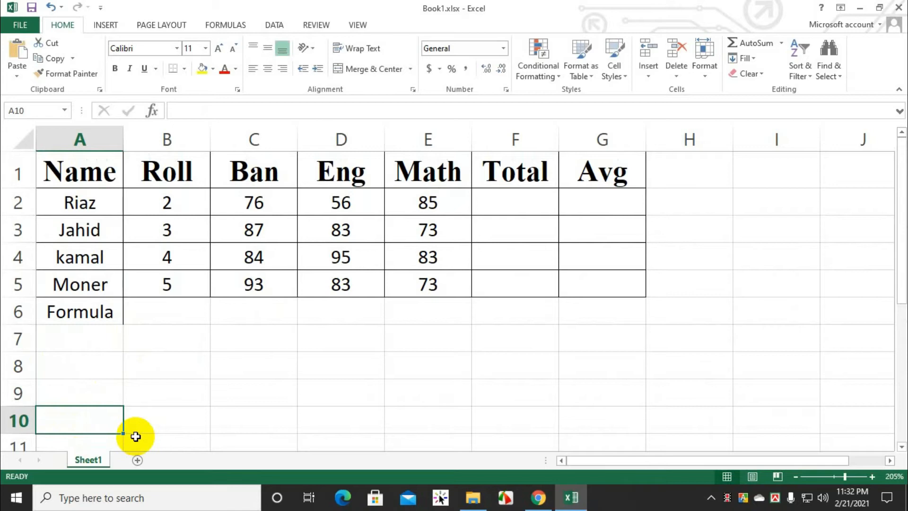
type("Fun")
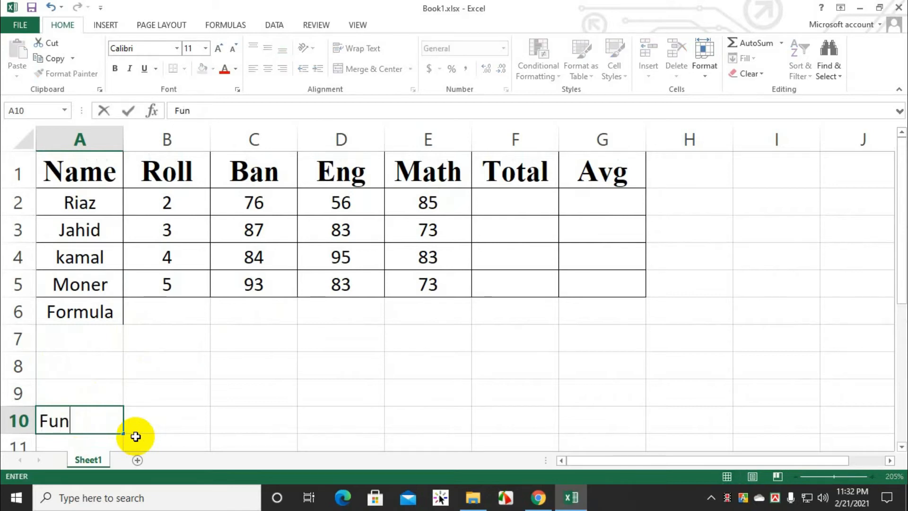
type("ction")
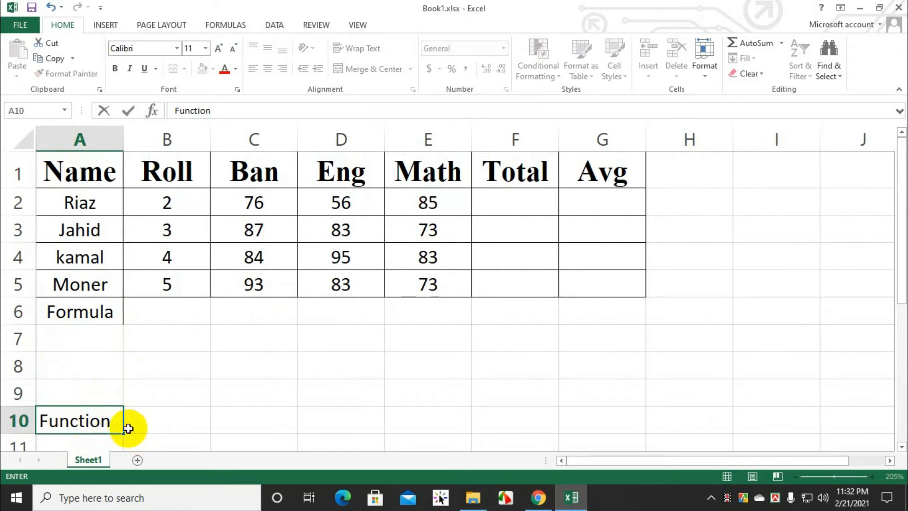
Enter the label "Function" in cell A7, directly below the Formula label
left_click_drag(126, 433, 90, 343)
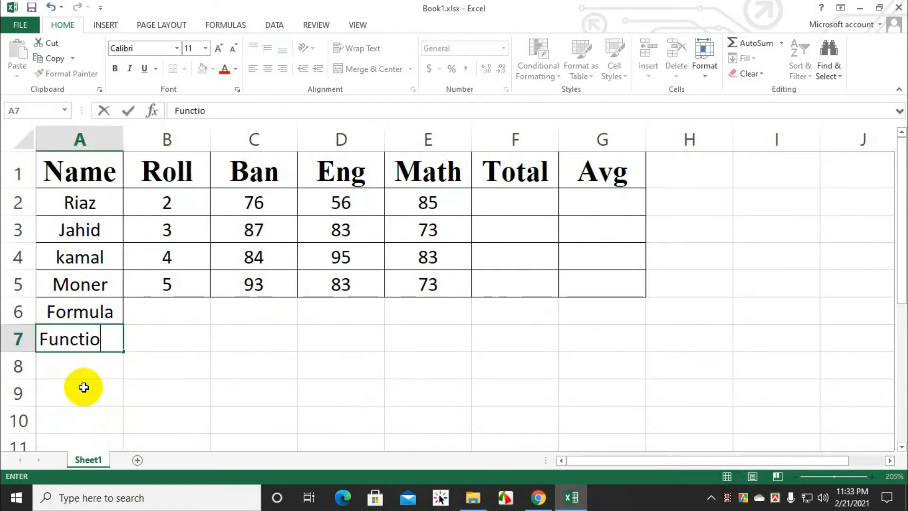
type("nction")
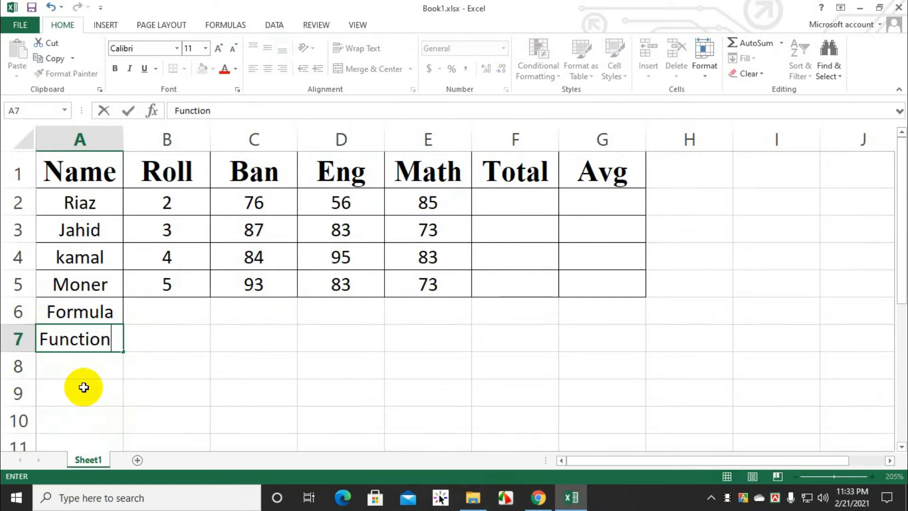
Enter "Addition: +" in cell B6 beside the Formula label
left_click(172, 316)
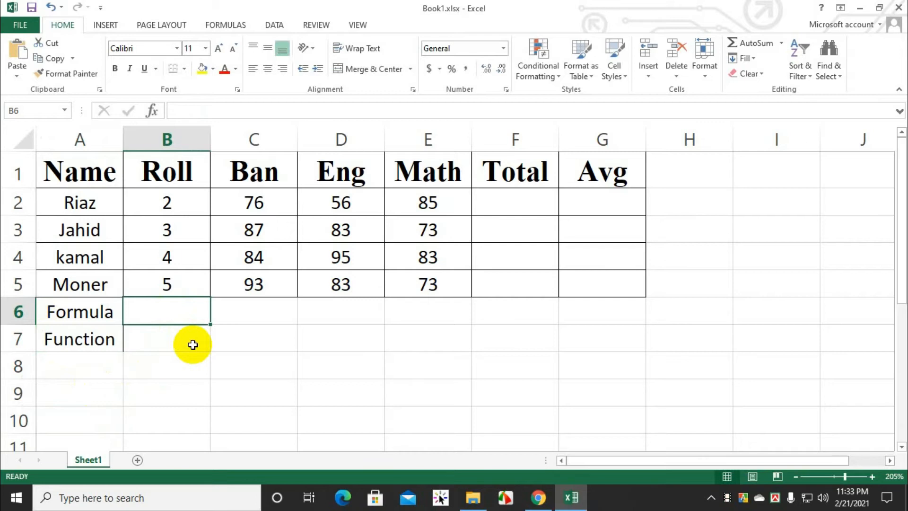
type("A")
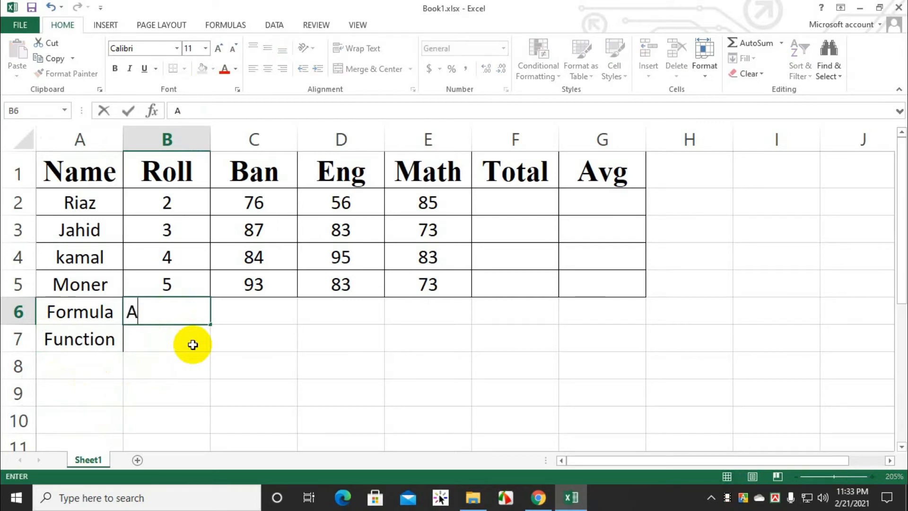
type("ddition:")
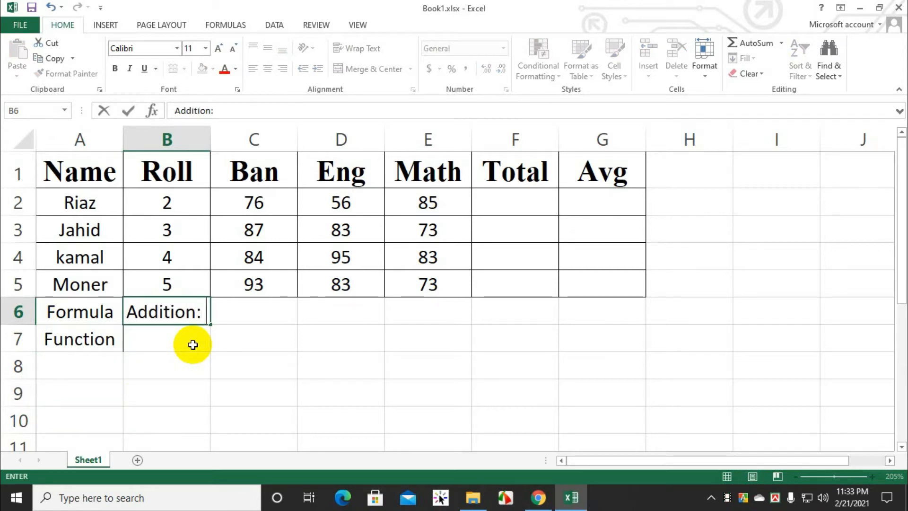
type(" +")
right_click(192, 345)
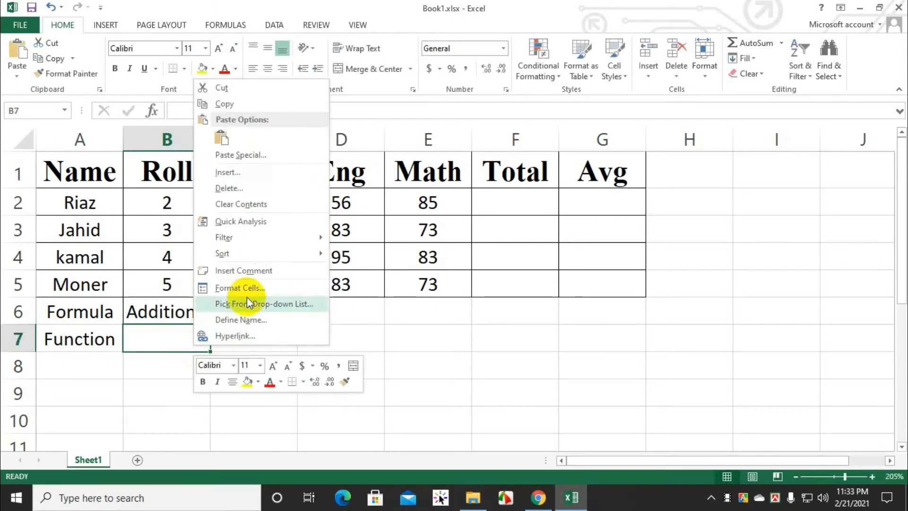
Enter "subtraction: -" in cell C6
left_click(279, 326)
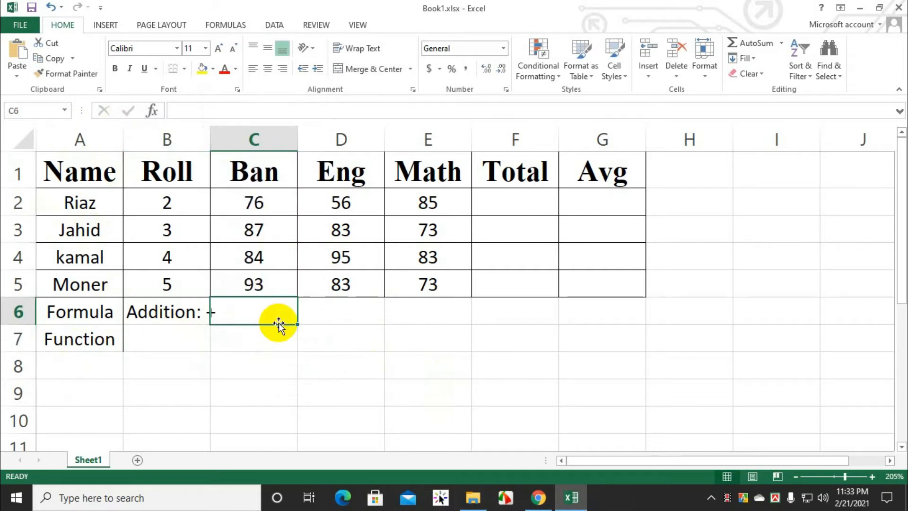
type("subt")
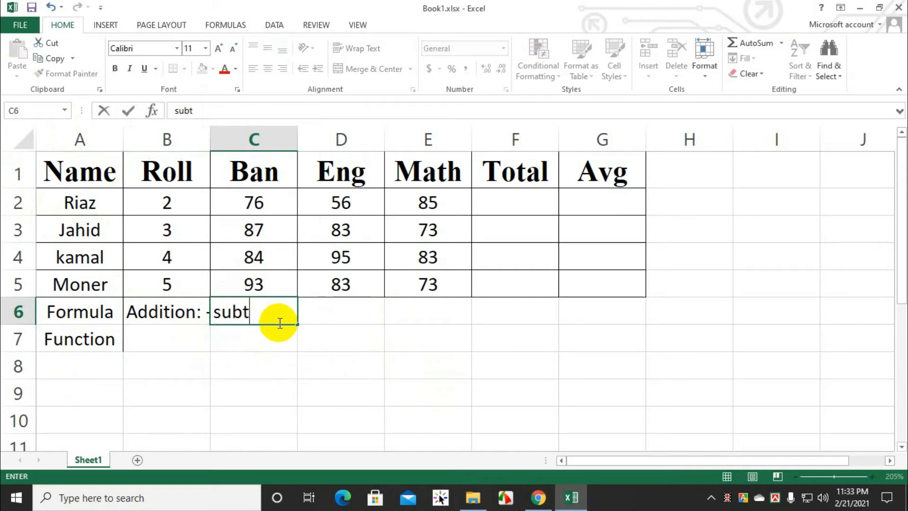
type("raction: -")
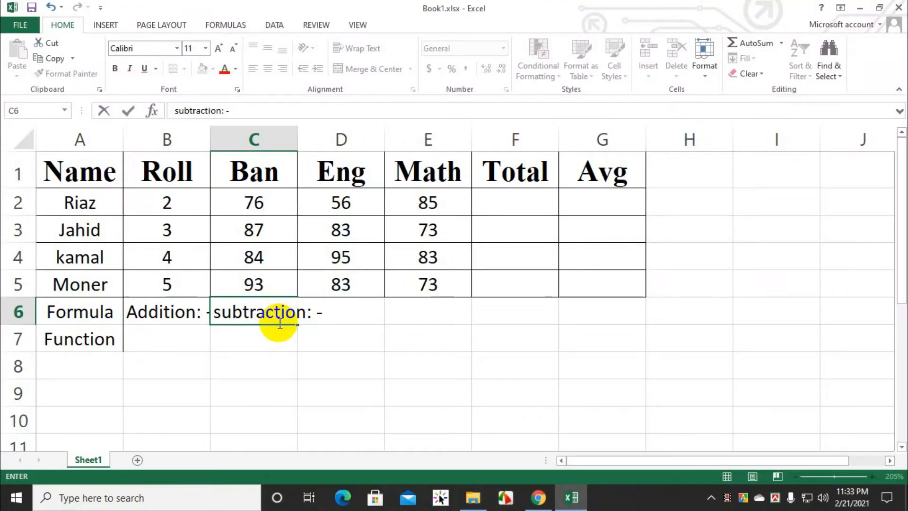
key("Tab")
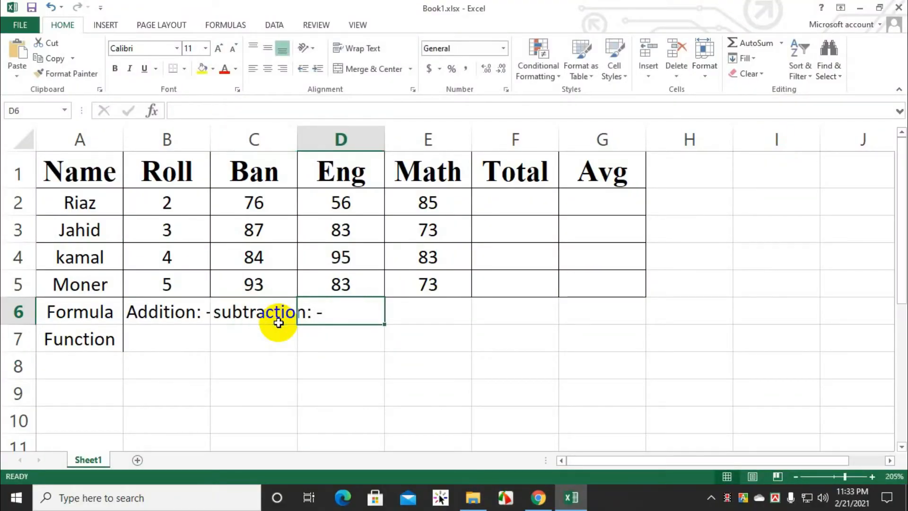
Enter "Multipliction: *" in cell D6 and "Division" in cell E6
type("Multiplict")
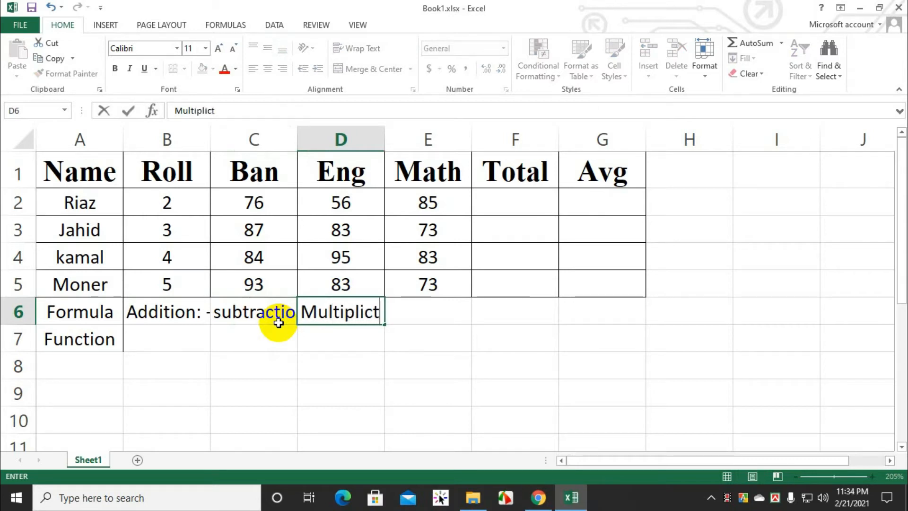
type("ion: *")
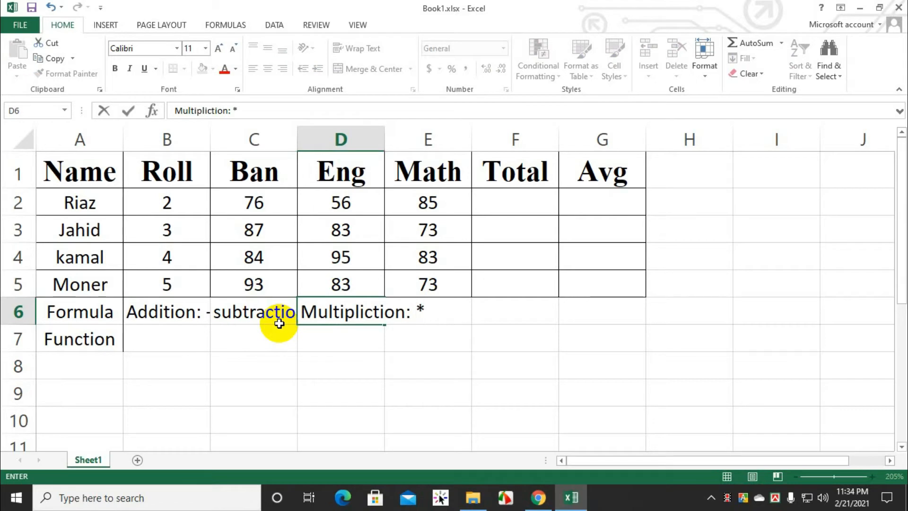
key("Tab")
type("D")
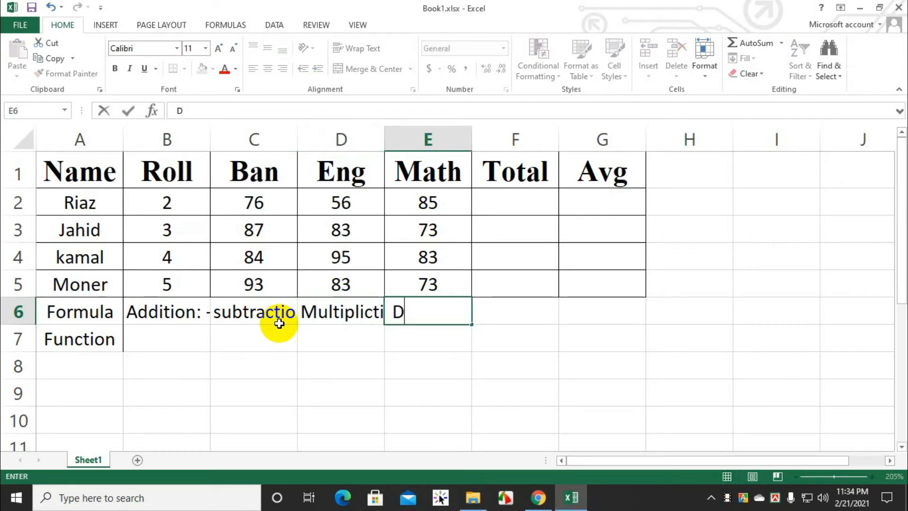
type("ivision")
Auto-fit the widths of columns B through E to their contents
left_click(212, 146)
double_click(211, 148)
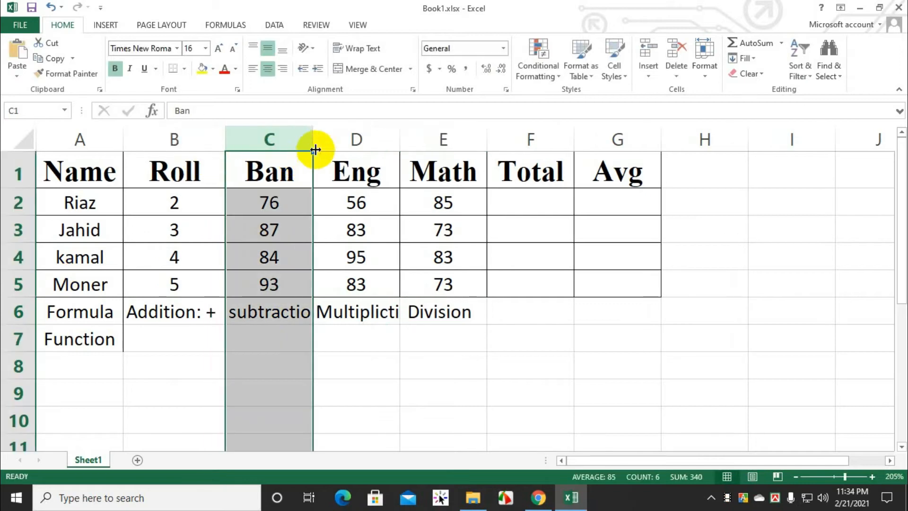
double_click(314, 151)
double_click(436, 144)
double_click(571, 139)
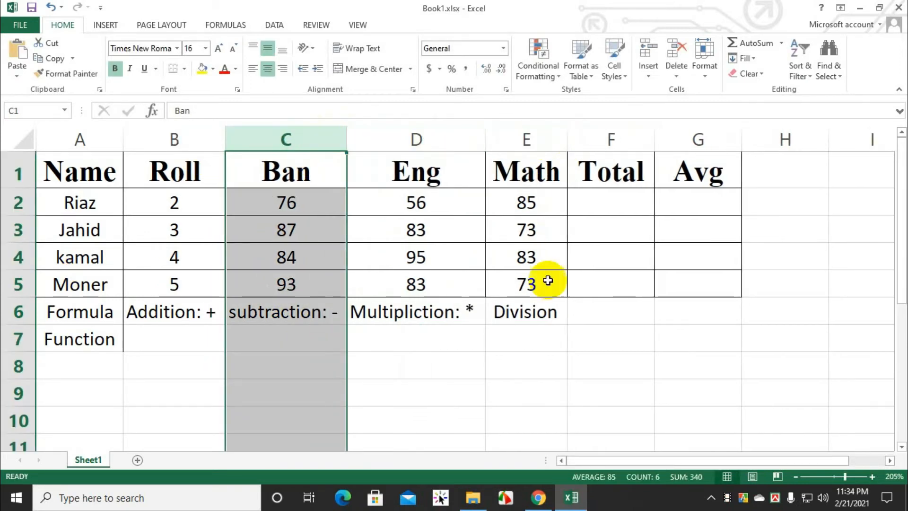
Append a slash to the Division label in cell E6 so it reads "Division/"
left_click(562, 312)
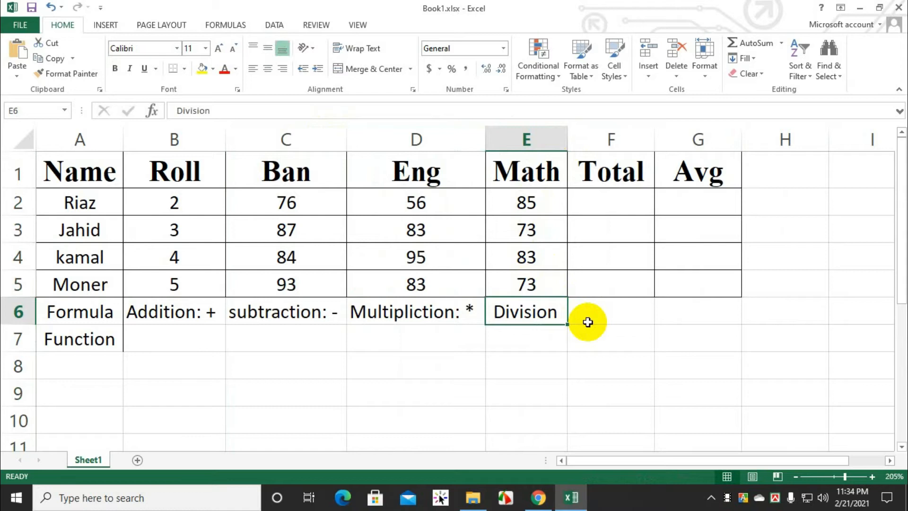
key("F2")
type("/")
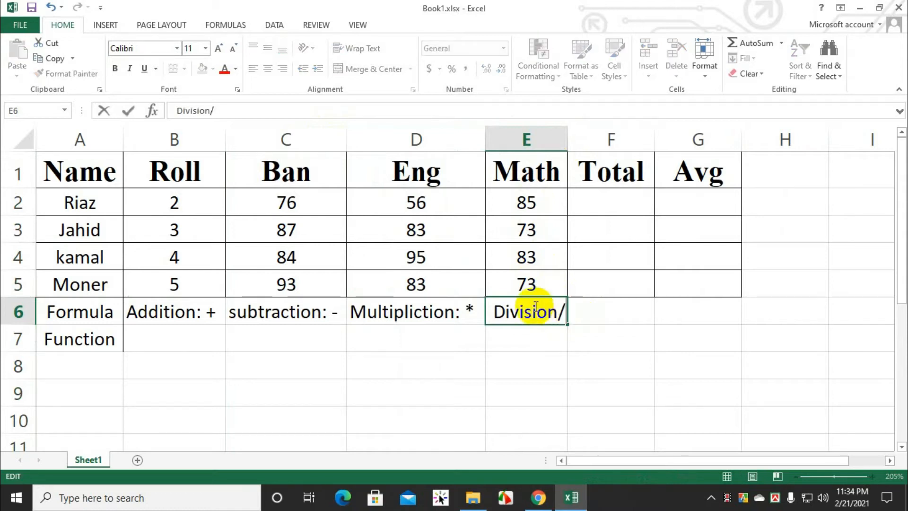
Review the four operator labels in row 6 and the Formula and Function rows of the sheet
left_click(219, 317)
left_click(298, 317)
left_click(411, 317)
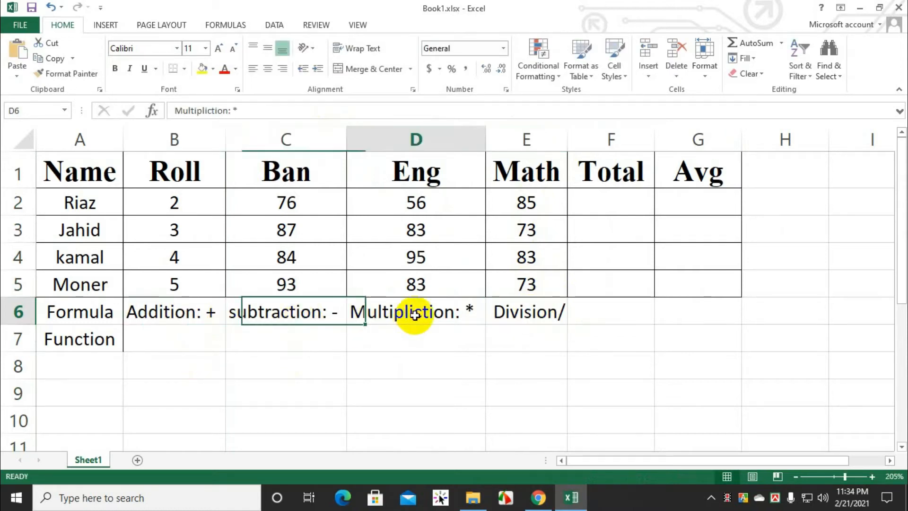
left_click(514, 315)
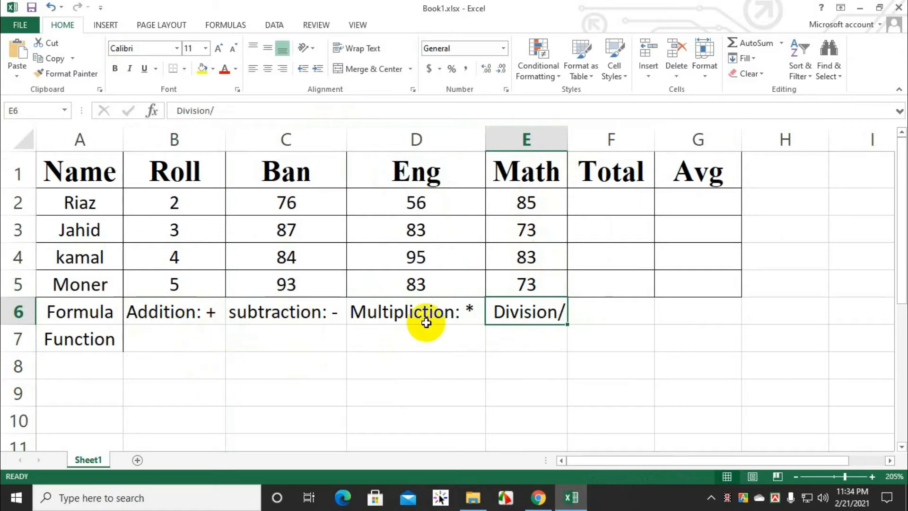
left_click(74, 316)
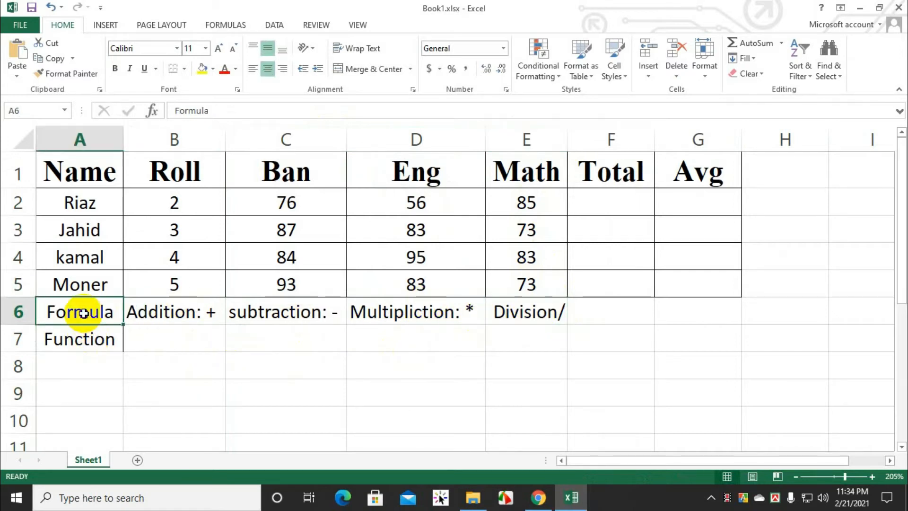
left_click(85, 344)
left_click(77, 316)
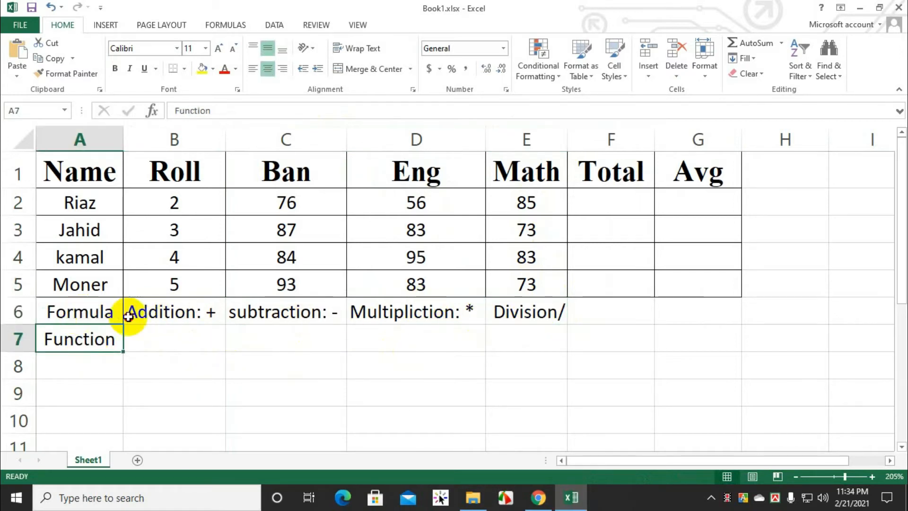
left_click(93, 345)
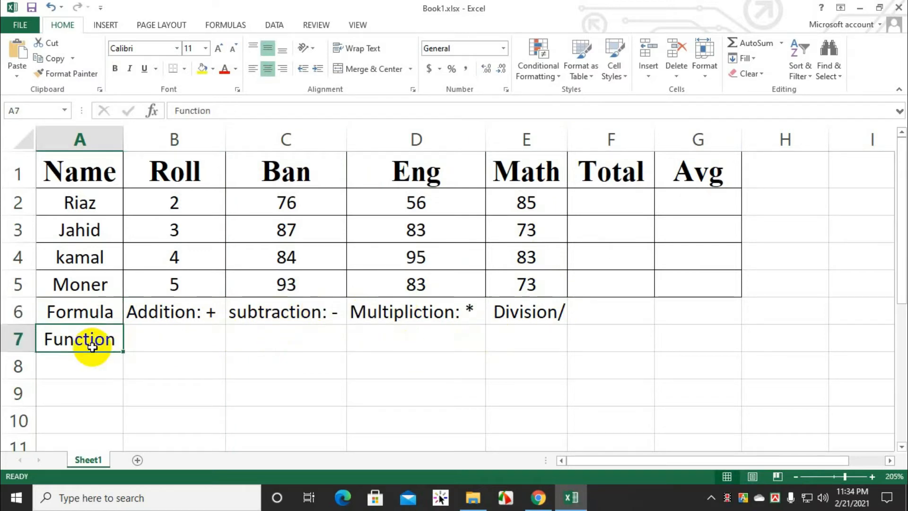
left_click(146, 337)
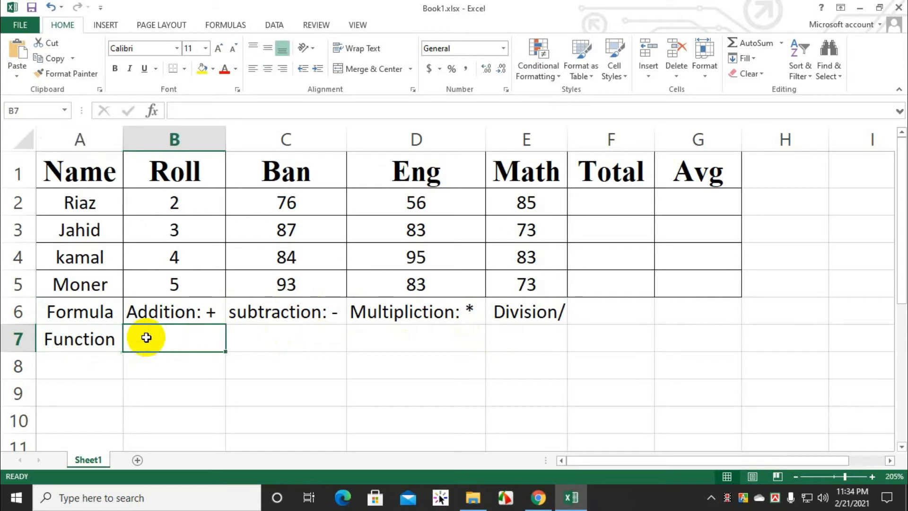
left_click(296, 333)
left_click(450, 333)
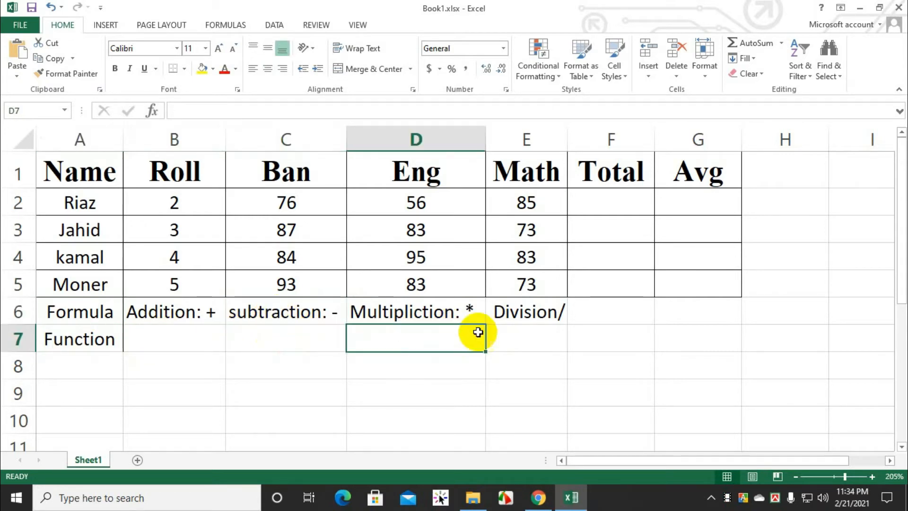
left_click(528, 321)
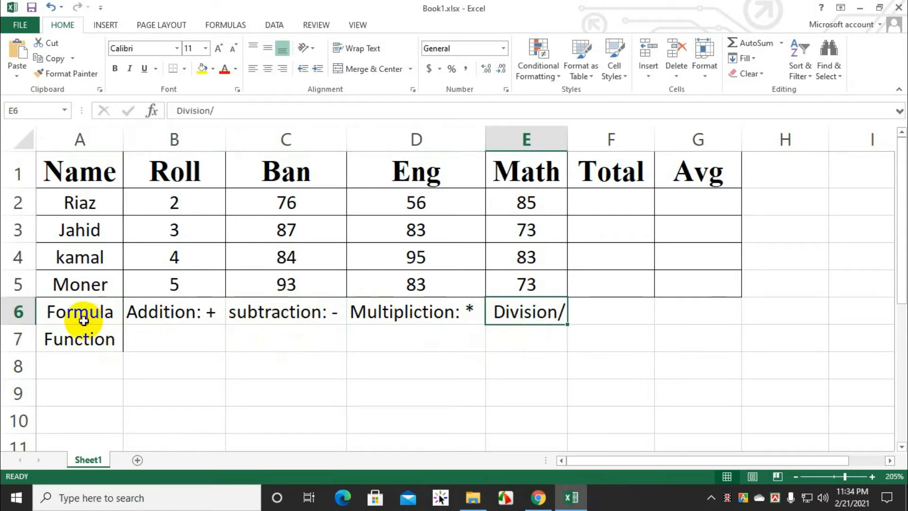
left_click(83, 321)
Total the first student's row in cell F2 with the formula =B2+C2+D2+E2
left_click(599, 204)
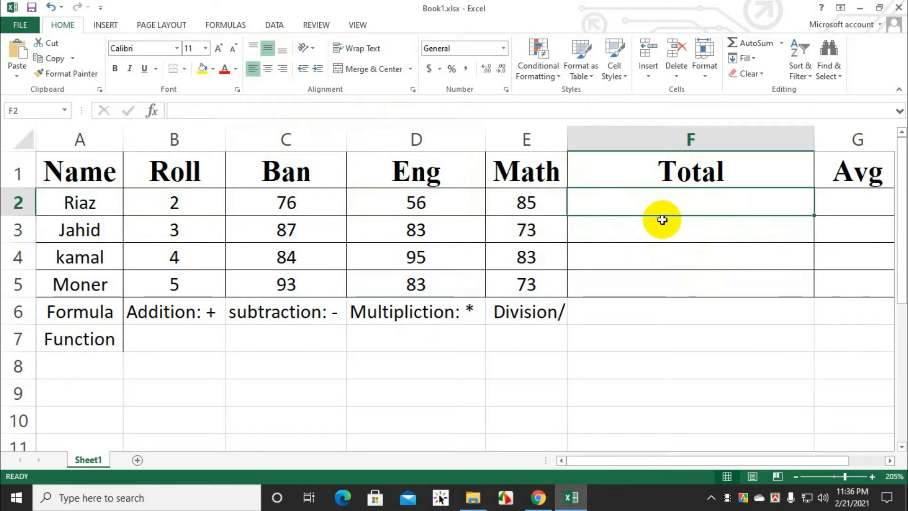
type("=")
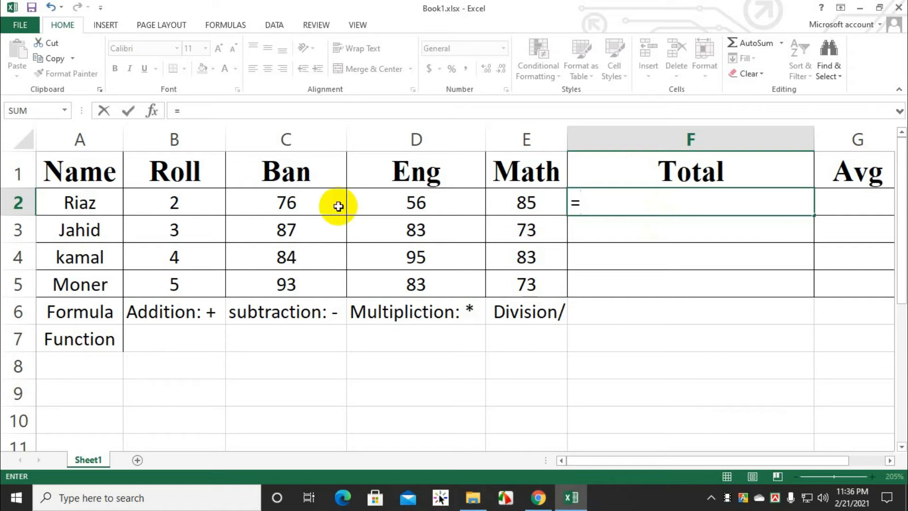
left_click(169, 201)
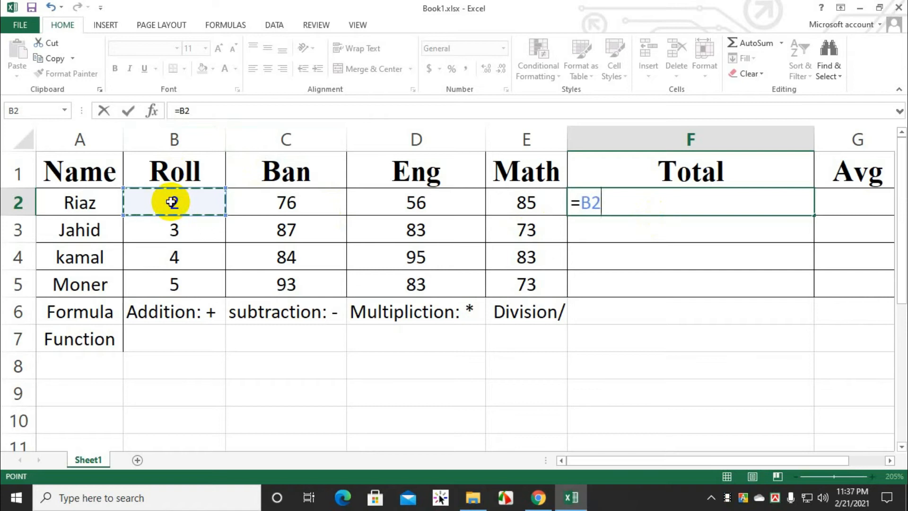
type("+")
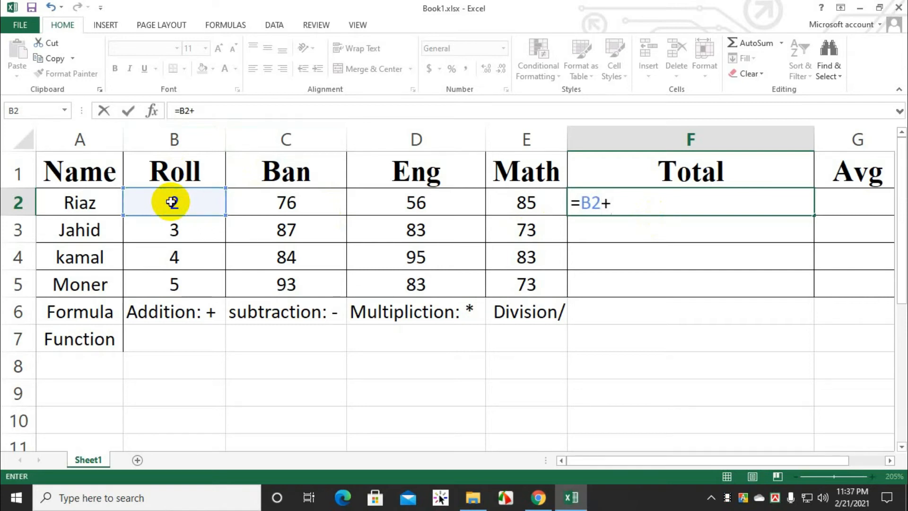
left_click(314, 198)
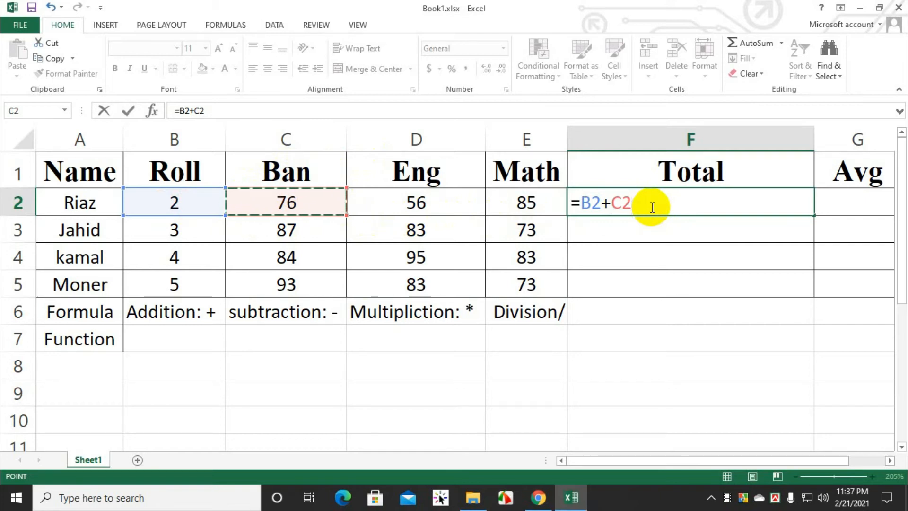
type("+")
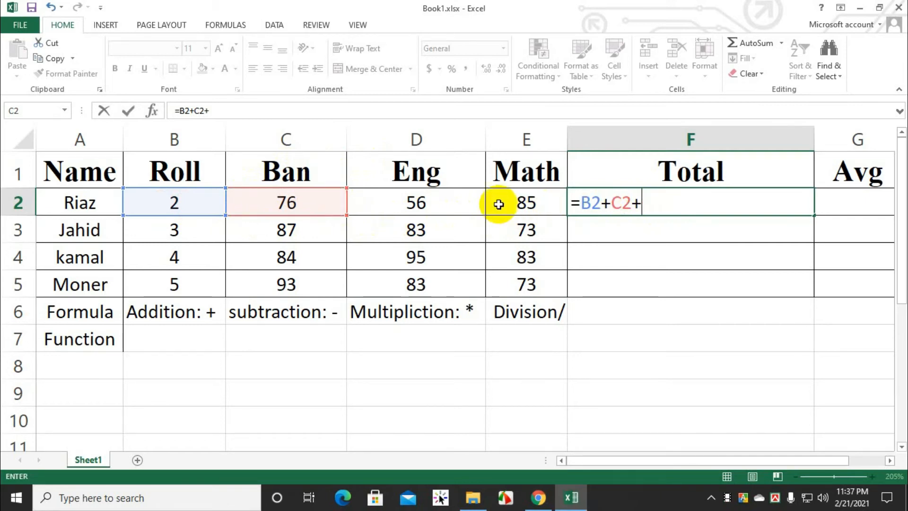
left_click(446, 201)
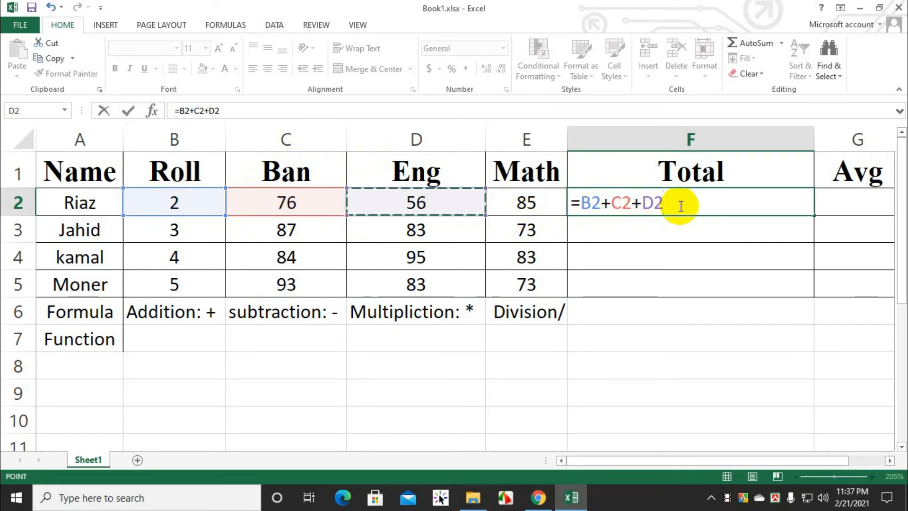
type("J+")
key("BackSpace")
key("BackSpace")
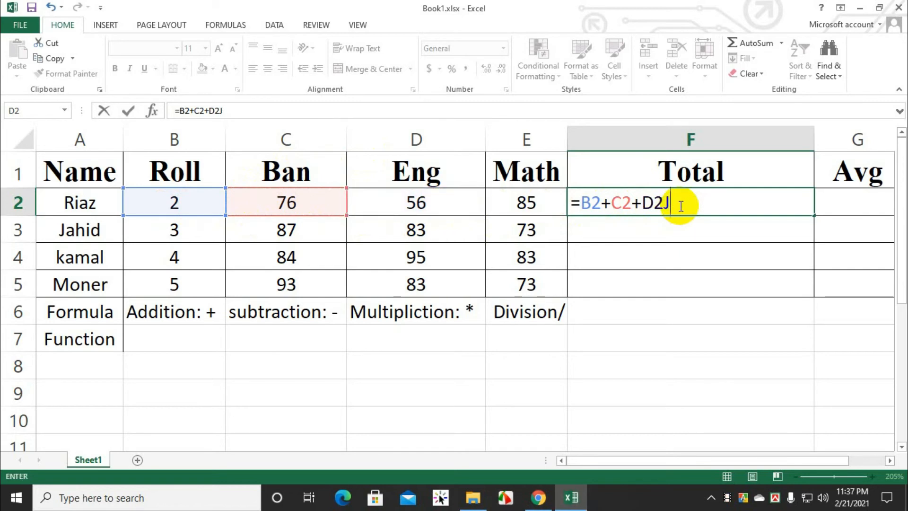
type("+")
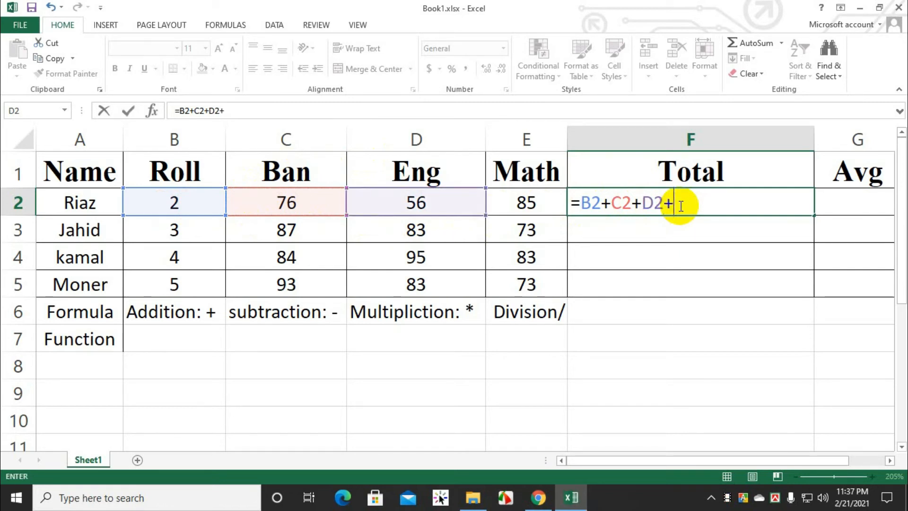
left_click(523, 203)
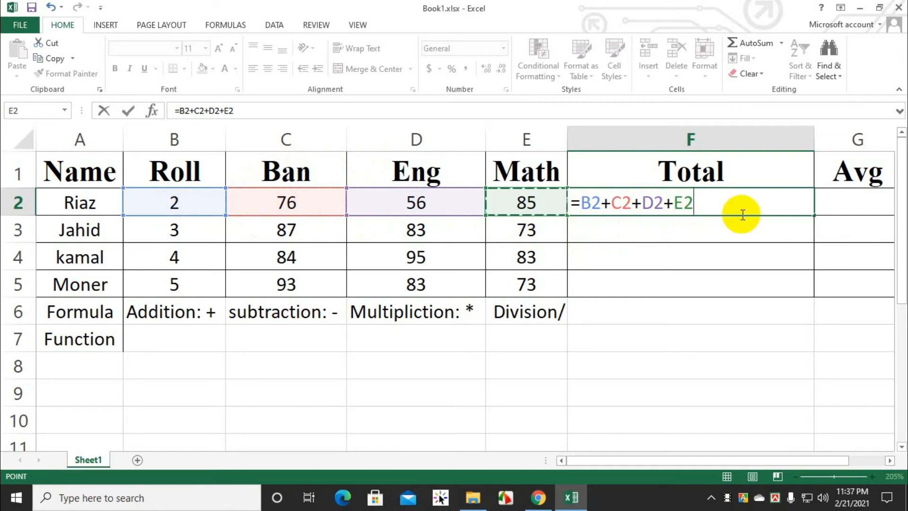
key("Return")
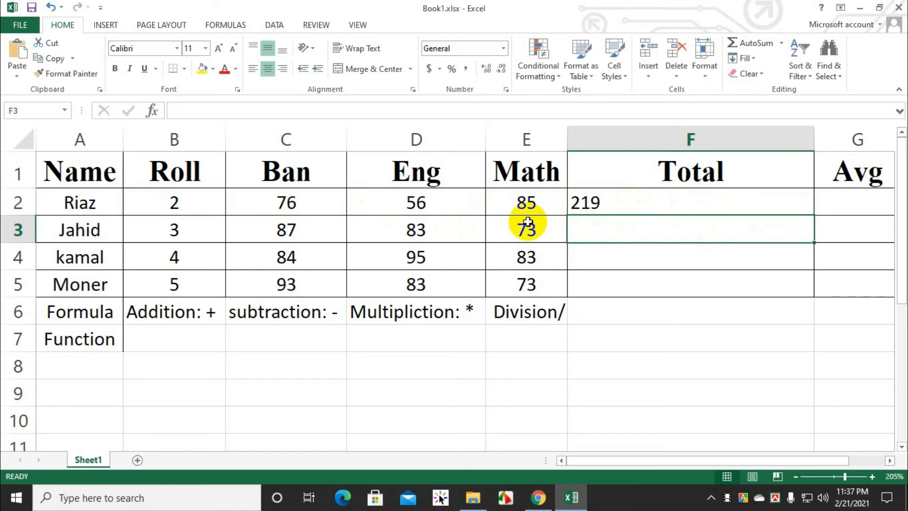
left_click(107, 207)
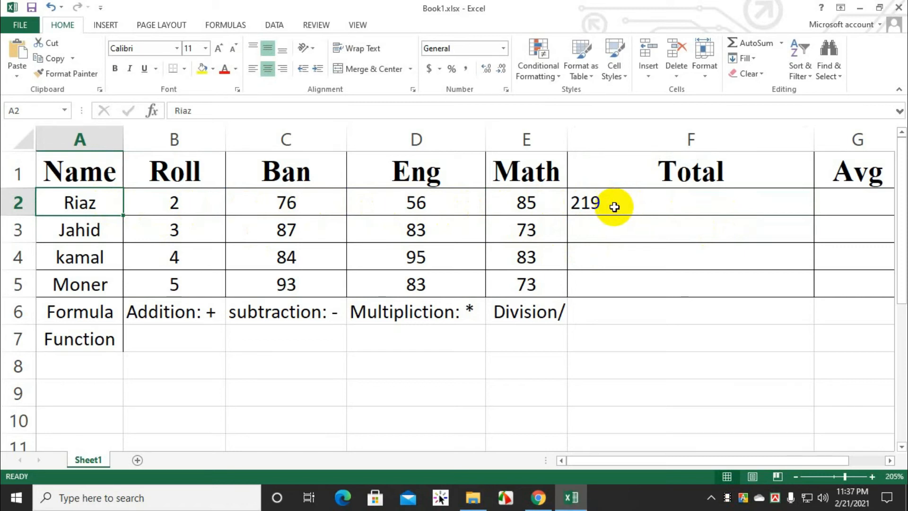
Begin a formula in the second student's Total cell F3, browse the suggested functions and insert SUM
left_click(600, 239)
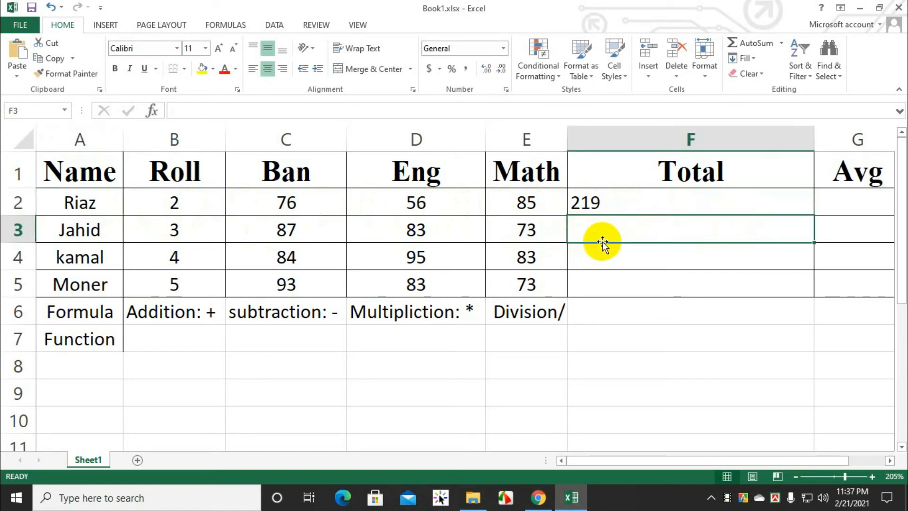
type("=")
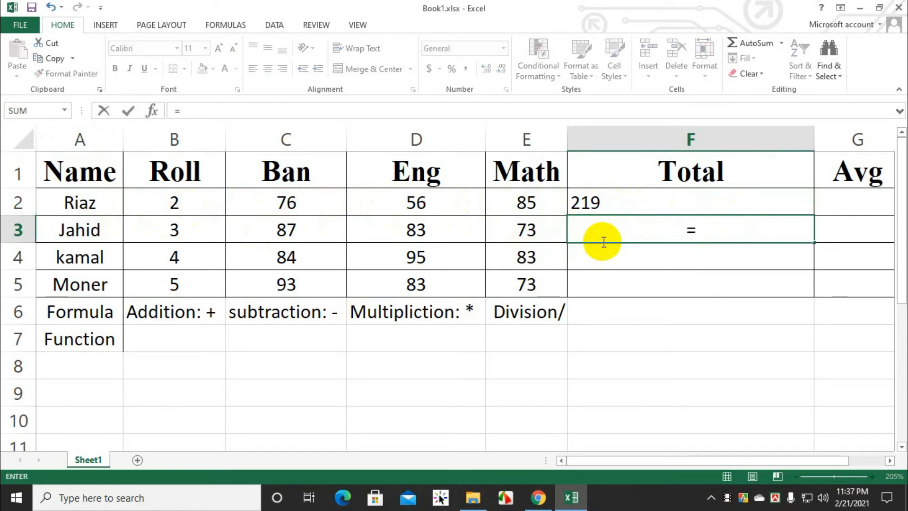
type("sum")
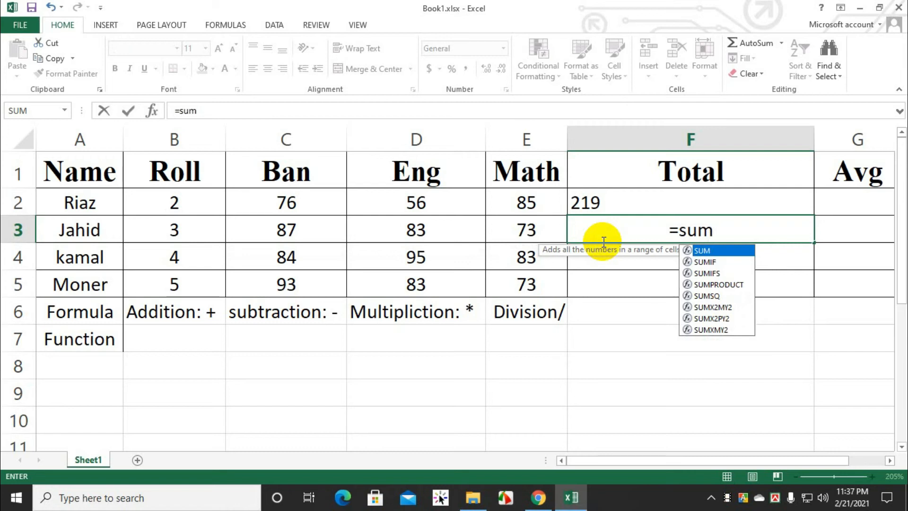
key("Down")
key("Down")
key("Down")
key("Down")
key("Down")
key("Down")
key("Down")
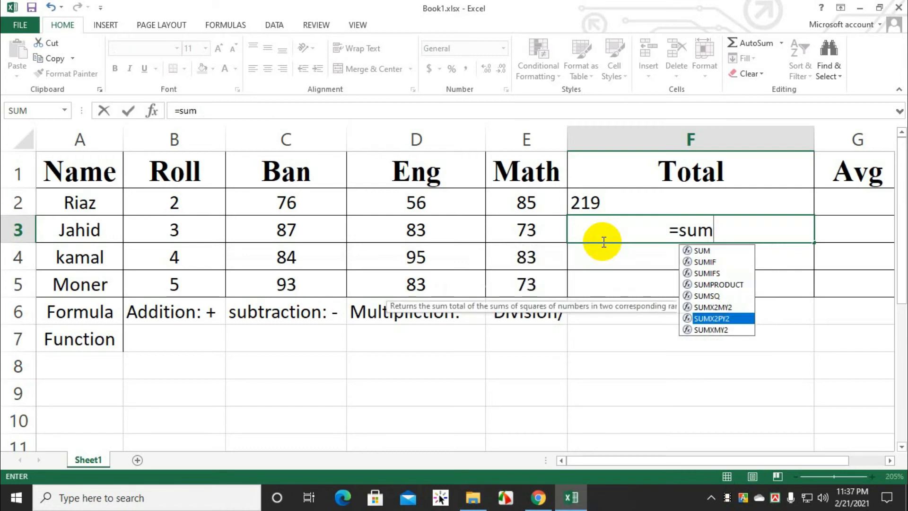
key("Up")
key("Up")
key("Up")
key("Up")
key("Up")
key("Up")
key("Up")
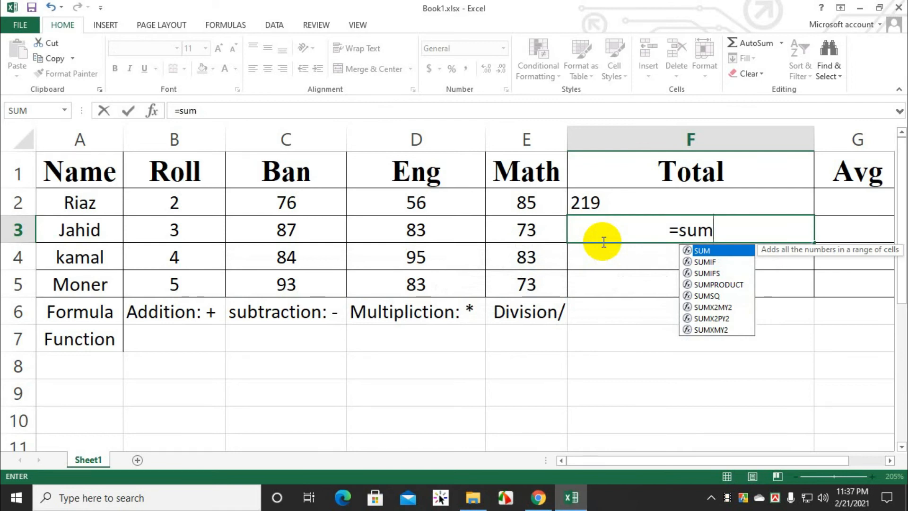
key("Tab")
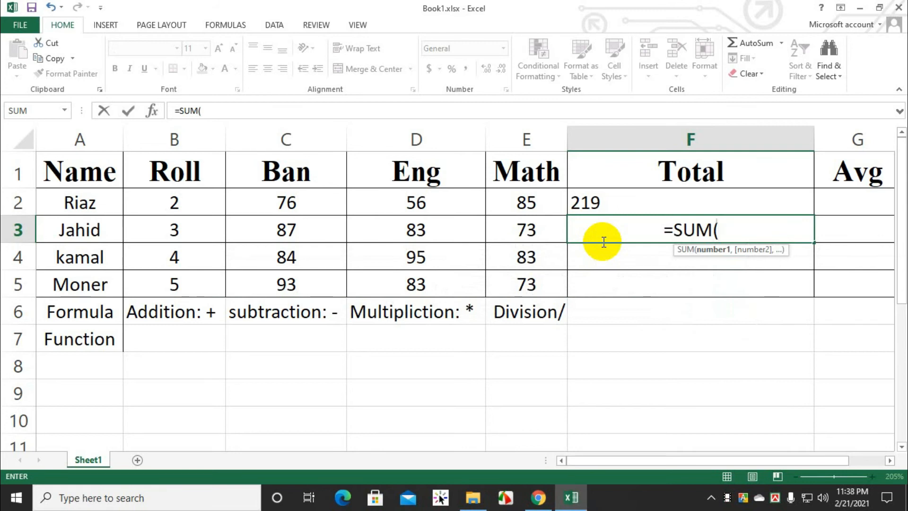
Complete the SUM formula in cell F3 with the range B3:E3 and inspect the entered formula
left_click(728, 498)
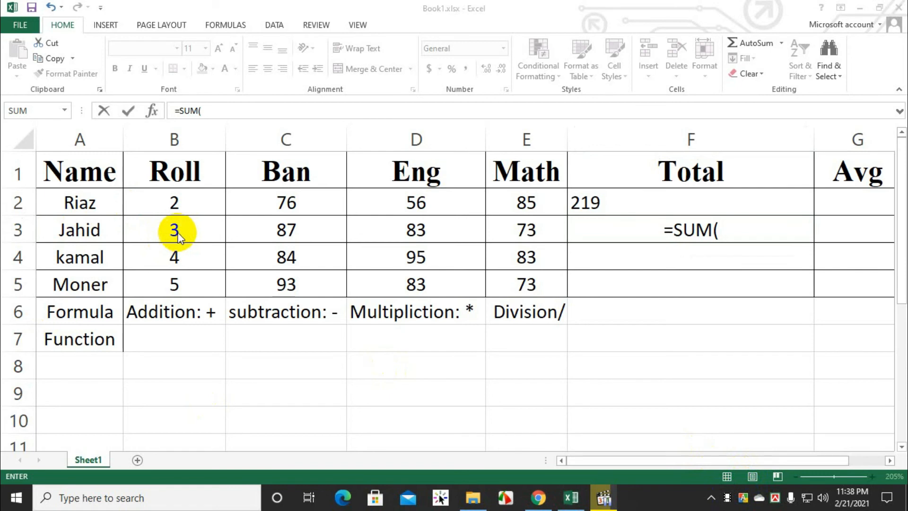
left_click_drag(174, 232, 543, 229)
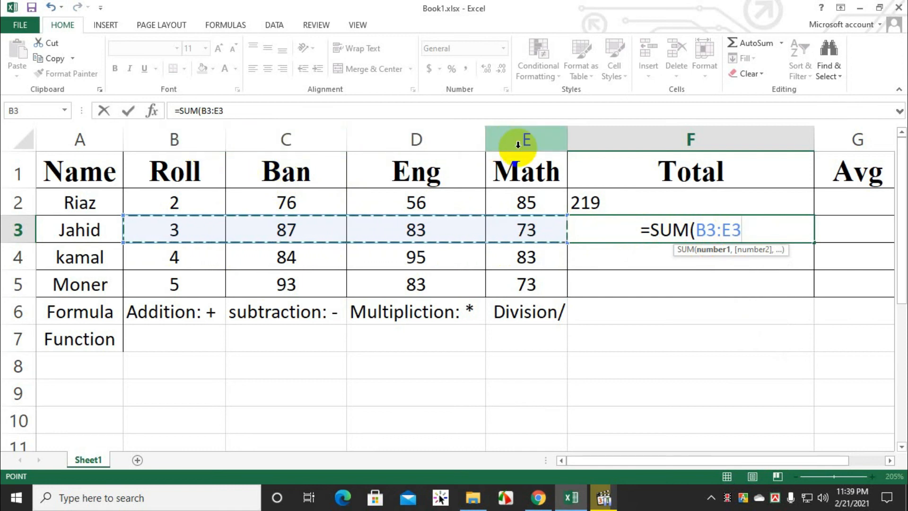
key("Tab")
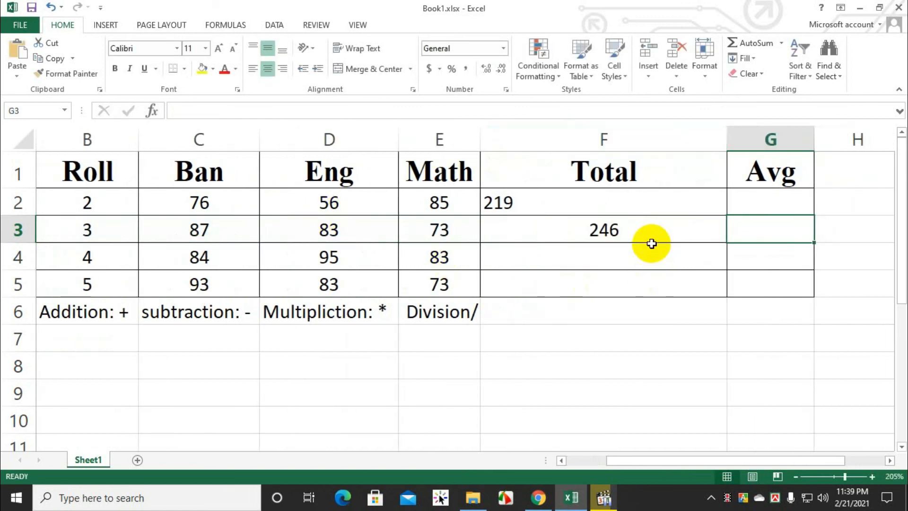
left_click(606, 237)
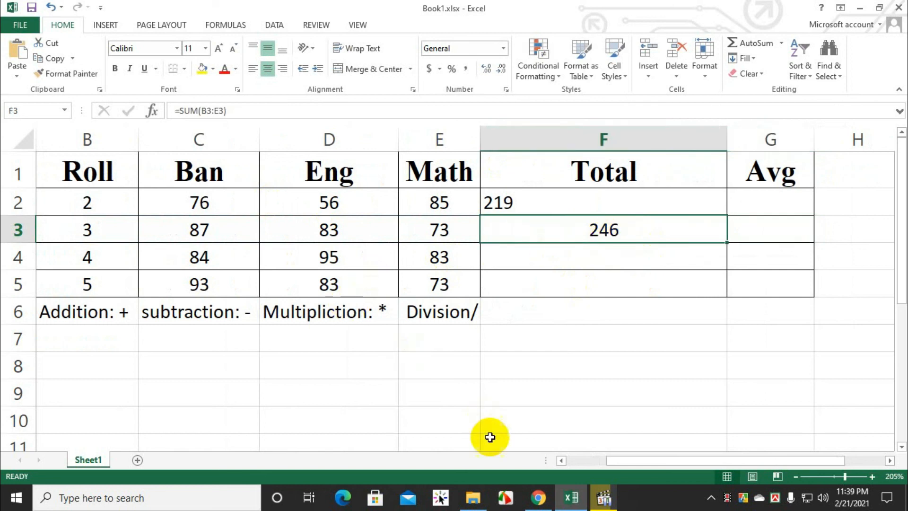
left_click_drag(633, 463, 571, 464)
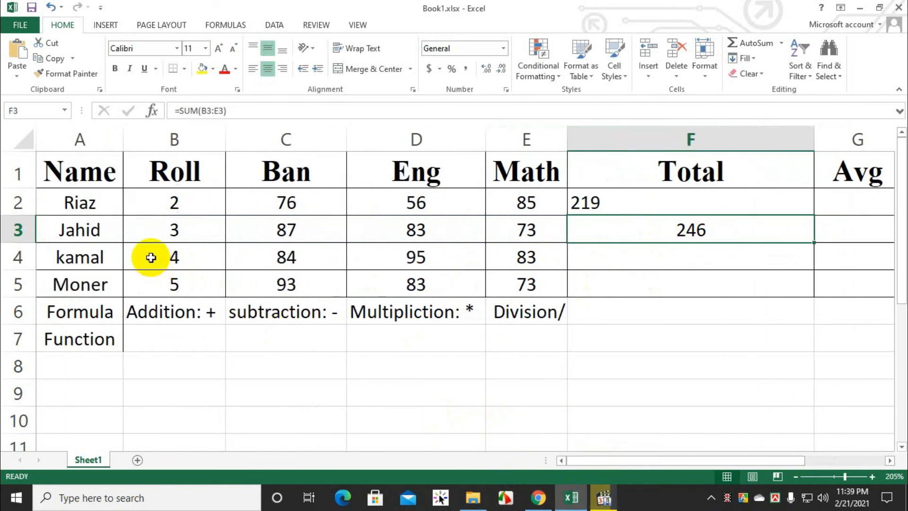